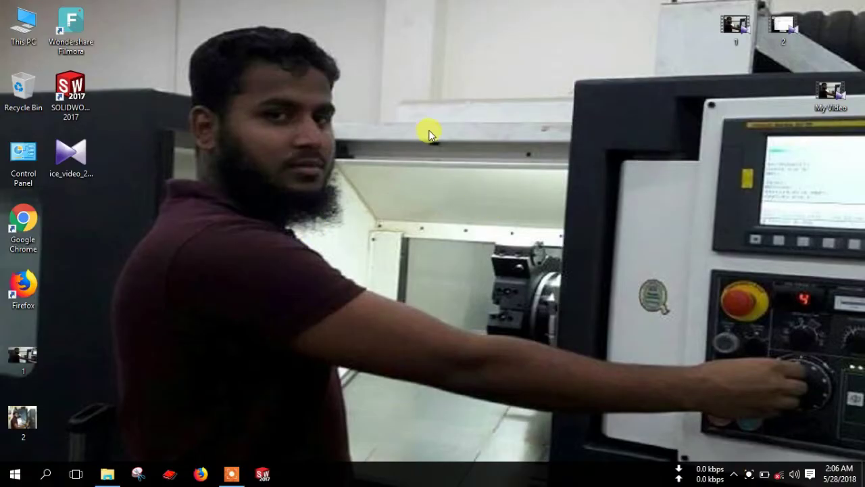
# Launch the mastercamX5-web installer from the CNC.Software.Mastercam.X5-Lz0 folder and approve the permission prompt
pyautogui.click(107, 471)
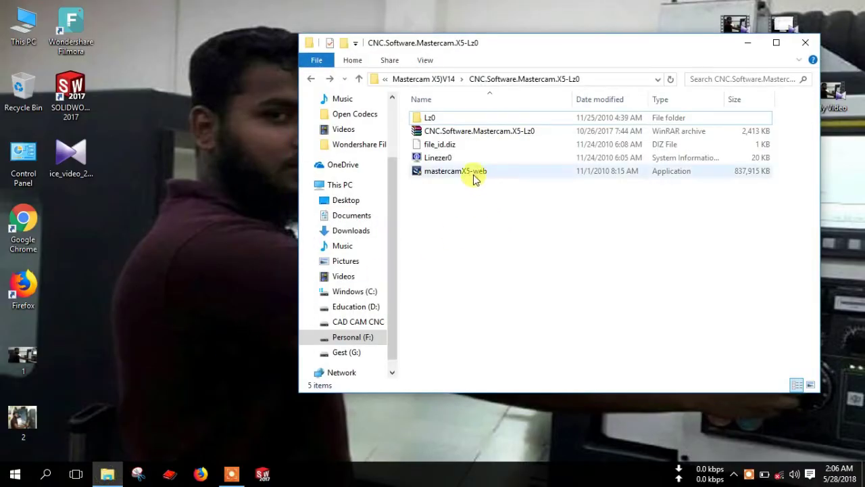
pyautogui.doubleClick(475, 173)
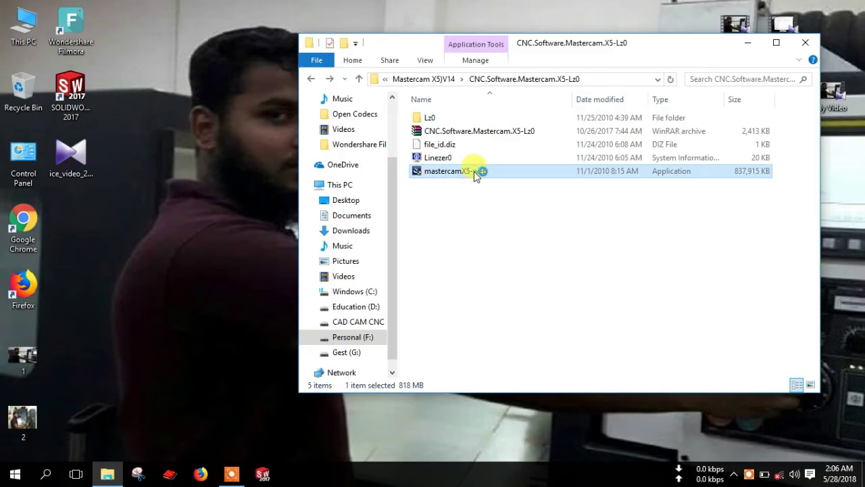
pyautogui.rightClick(175, 100)
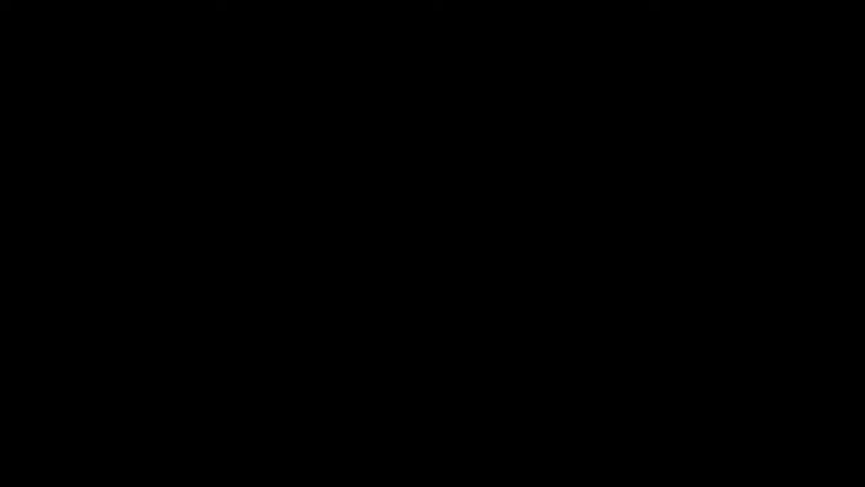
pyautogui.click(499, 264)
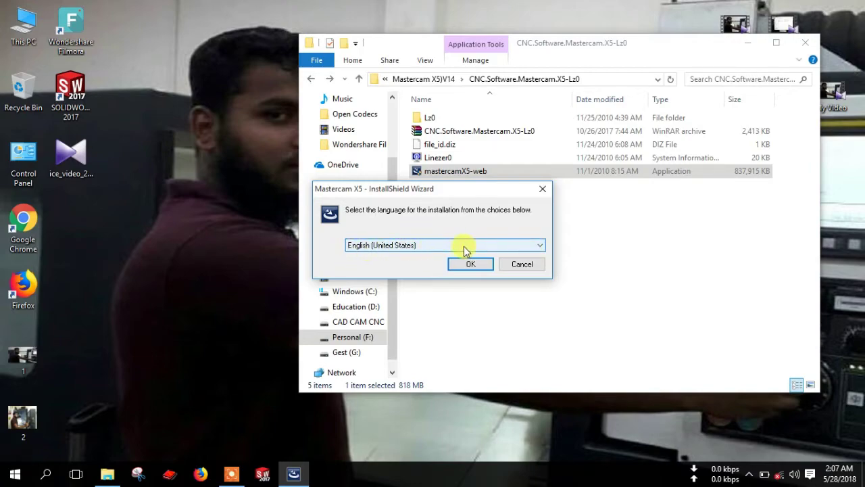
# Confirm English (United States) as setup language and move past the Welcome page
pyautogui.click(476, 265)
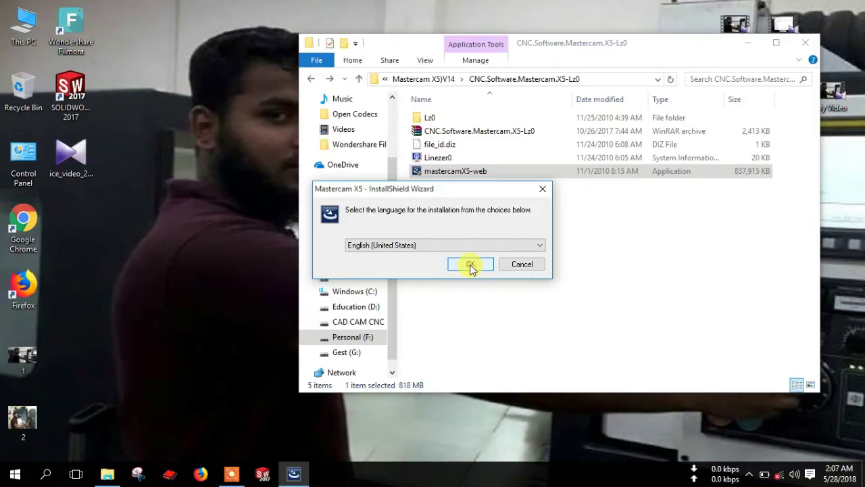
pyautogui.click(472, 266)
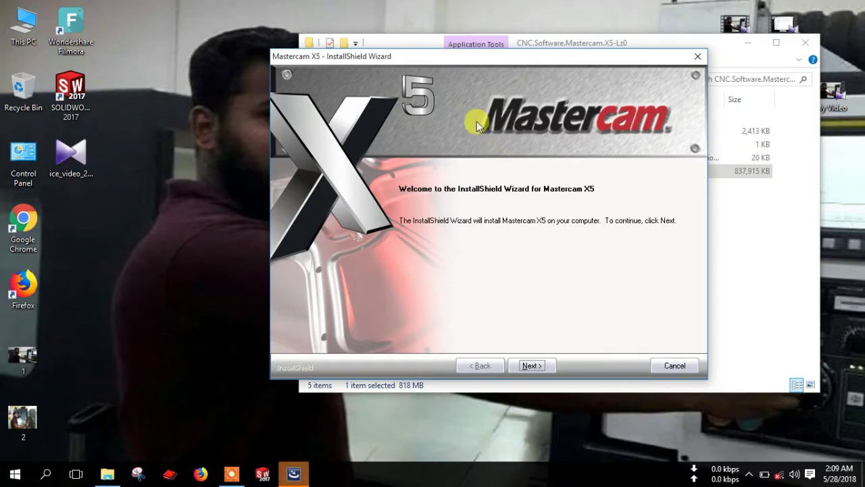
pyautogui.moveTo(465, 61); pyautogui.dragTo(389, 63)
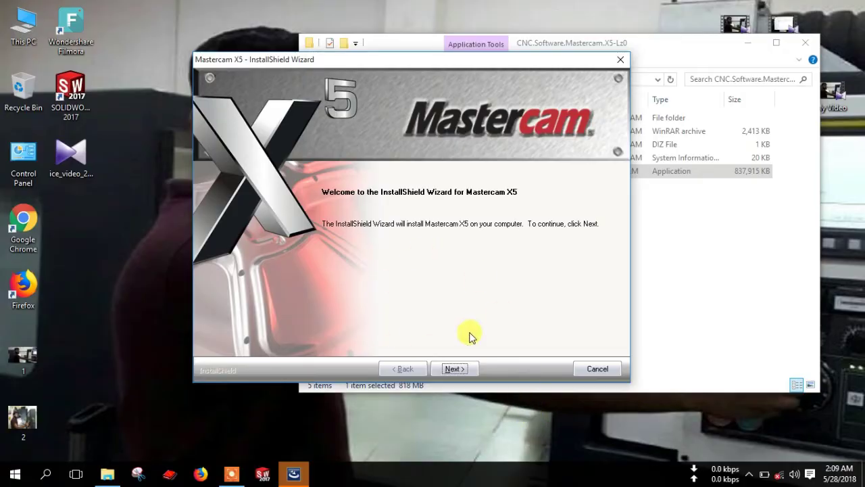
pyautogui.click(462, 371)
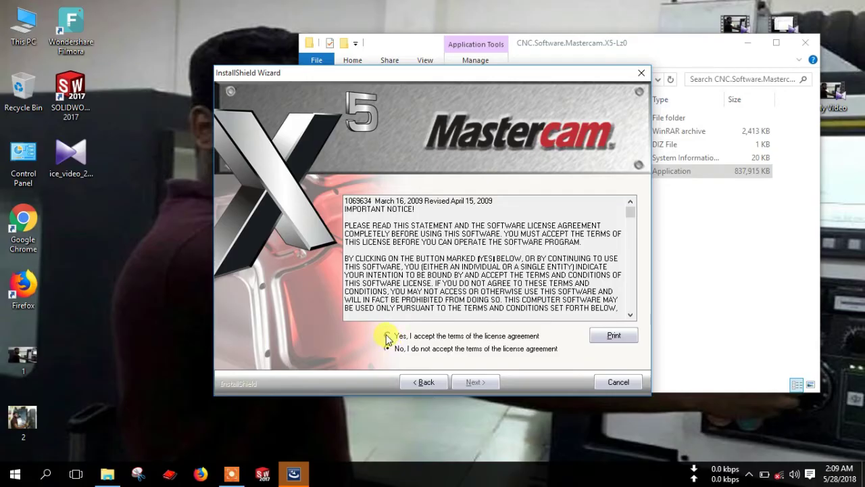
# Accept the license, enter company name 'Home', and install for anyone who uses this computer
pyautogui.click(388, 337)
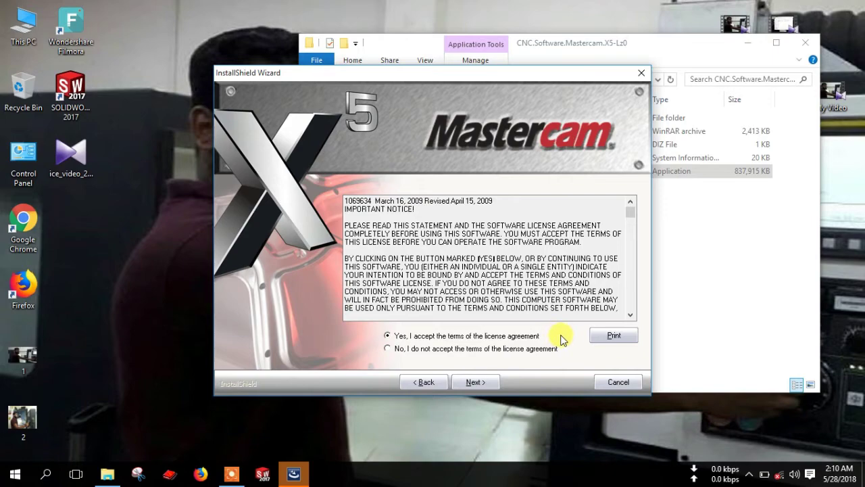
pyautogui.click(480, 383)
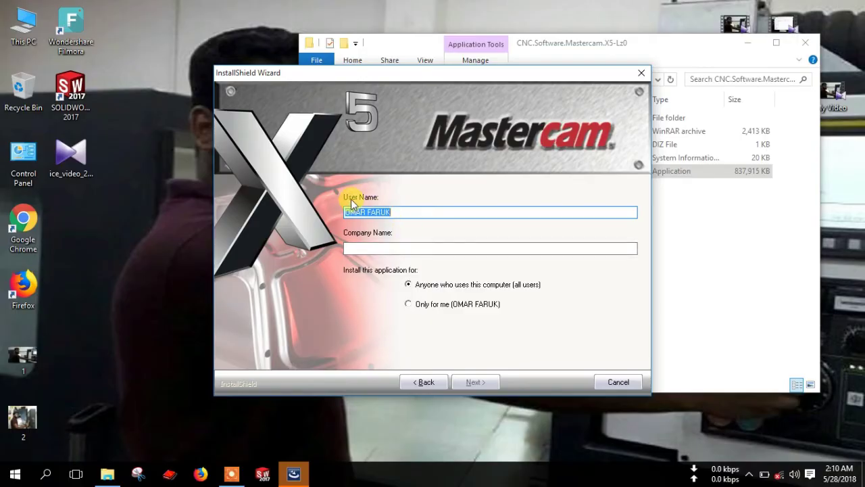
pyautogui.click(367, 248)
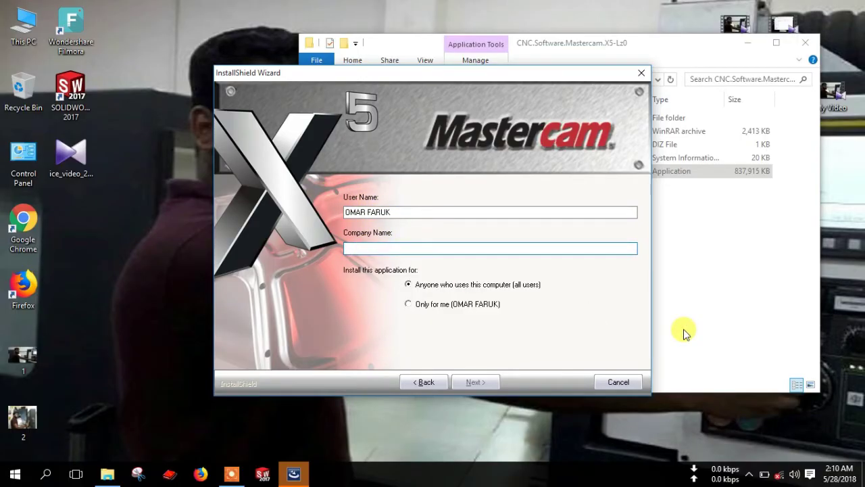
pyautogui.write('Home')
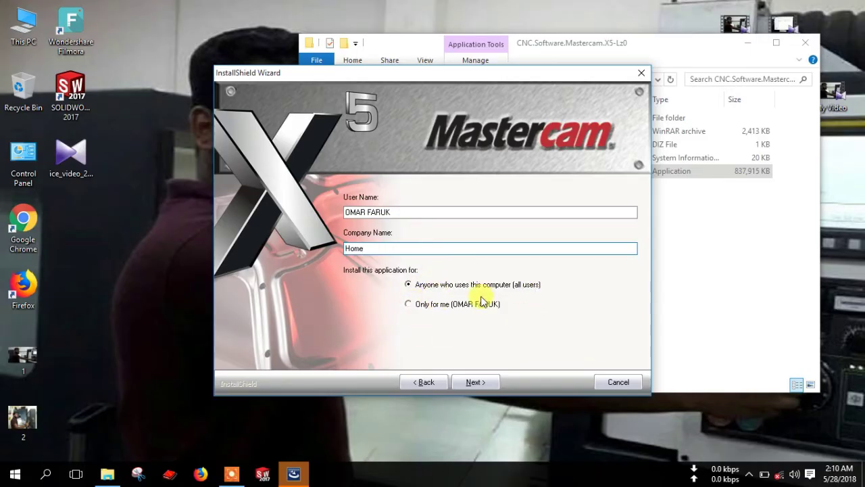
pyautogui.click(417, 307)
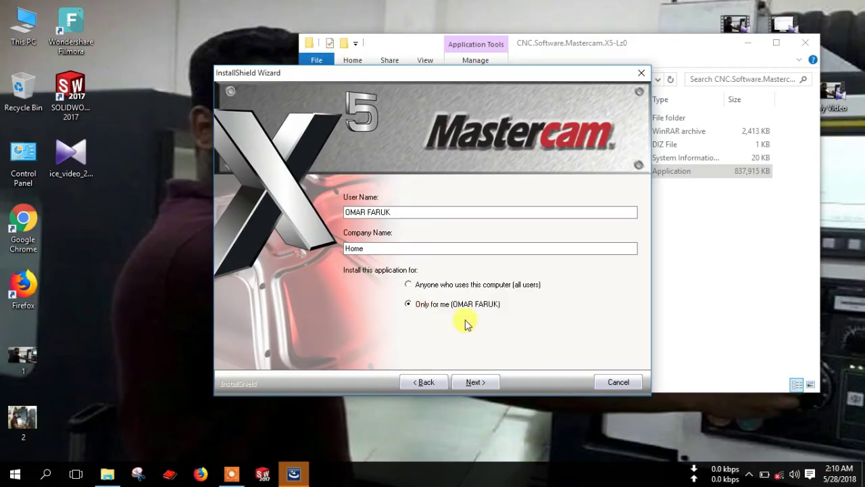
pyautogui.click(411, 286)
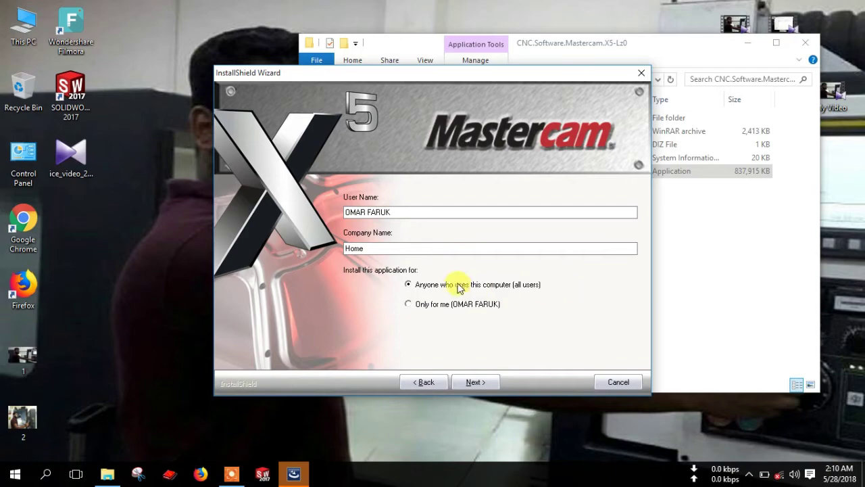
pyautogui.click(480, 383)
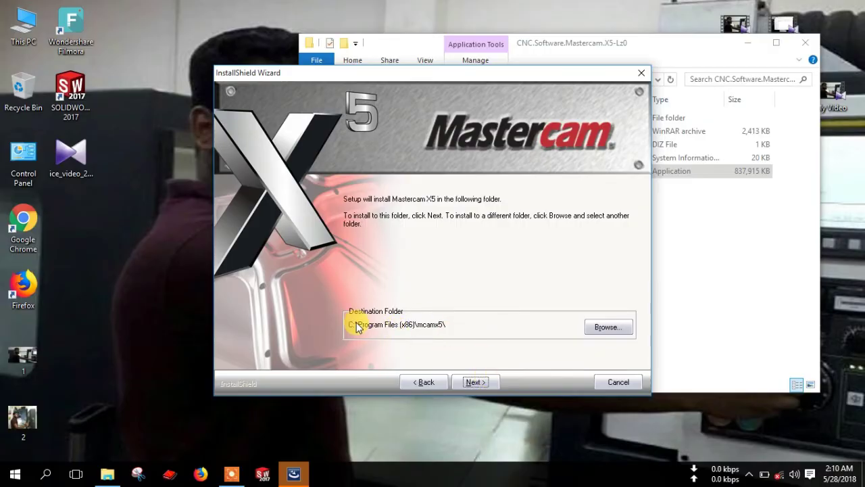
# Keep the default mcamx5 folder, choose HASP with Metric units, and start installing
pyautogui.click(477, 382)
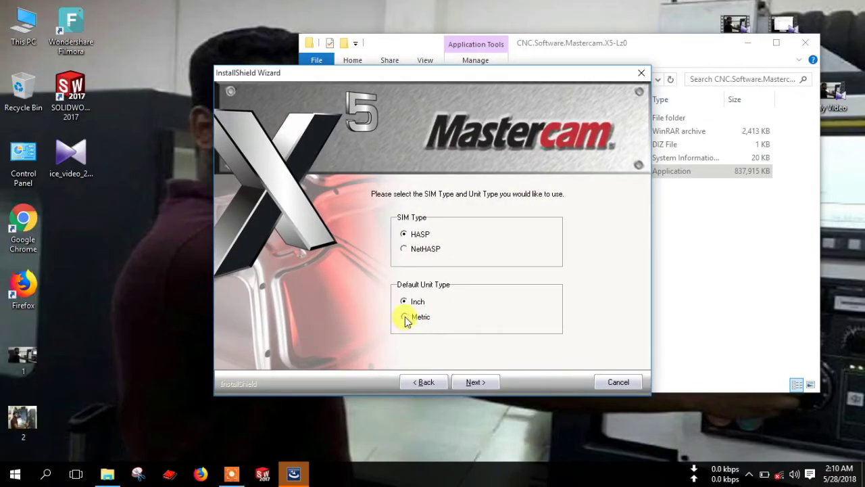
pyautogui.click(405, 317)
pyautogui.click(477, 383)
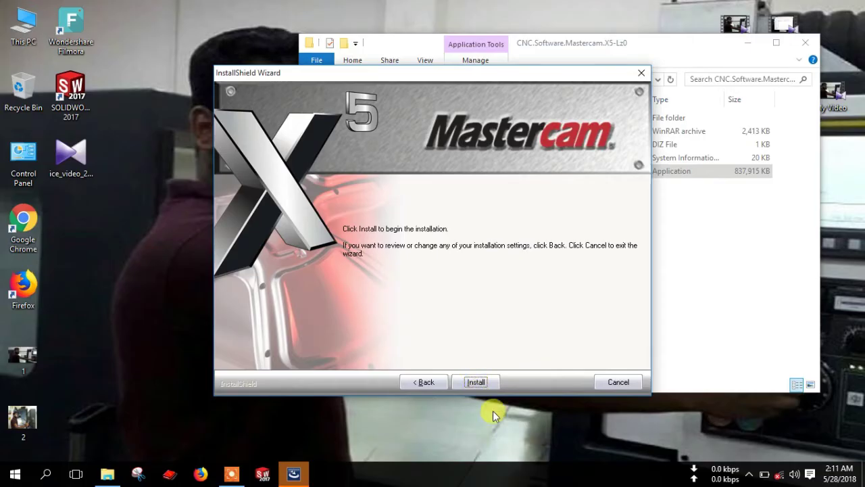
pyautogui.click(485, 382)
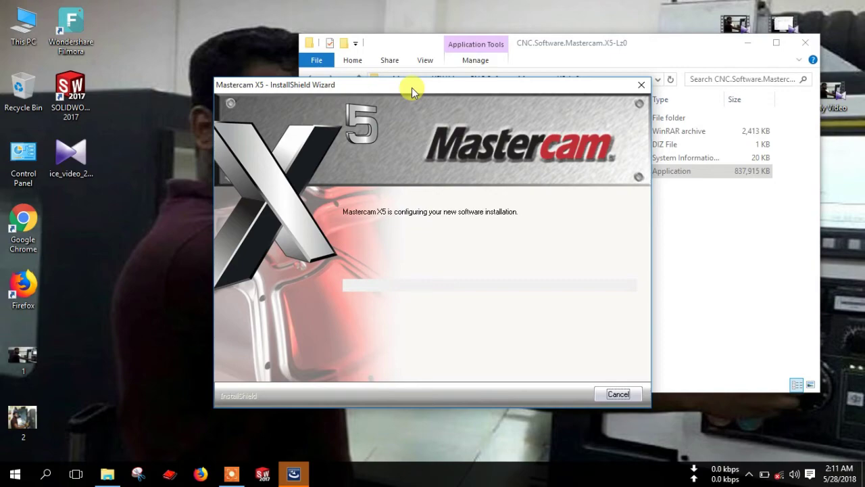
# Close the driver compatibility warning, untick 'View the What's New', and finish setup
pyautogui.moveTo(412, 87); pyautogui.dragTo(426, 82)
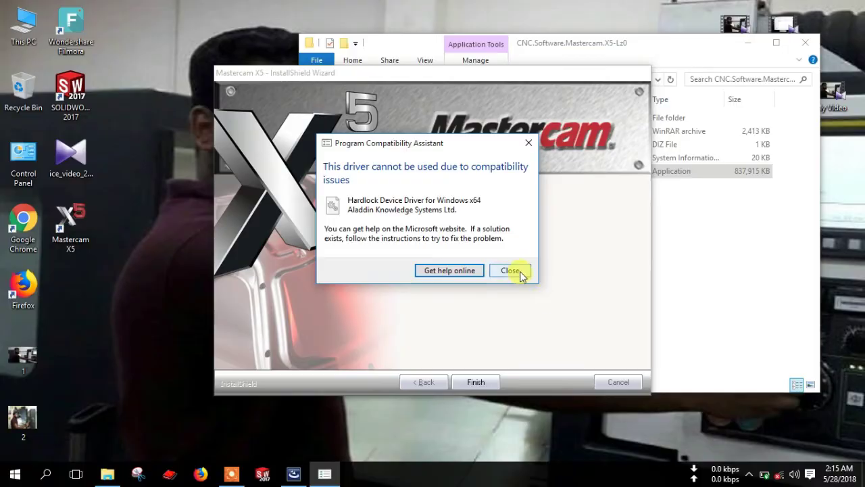
pyautogui.click(521, 273)
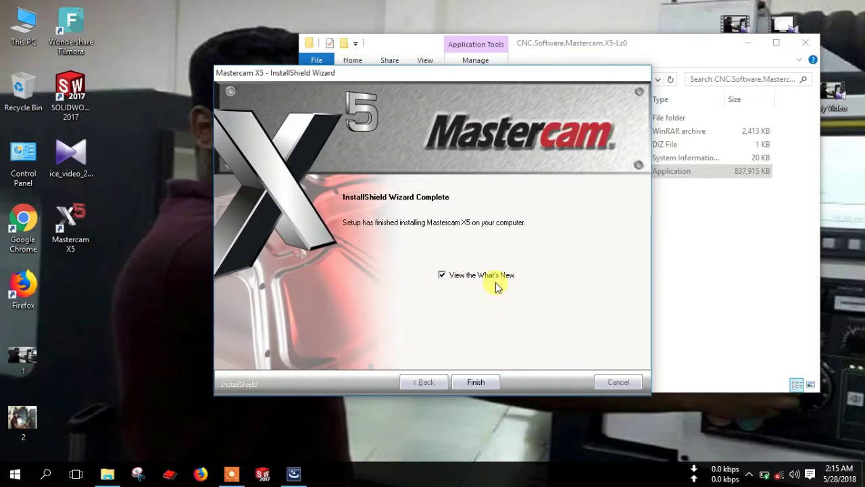
pyautogui.click(440, 275)
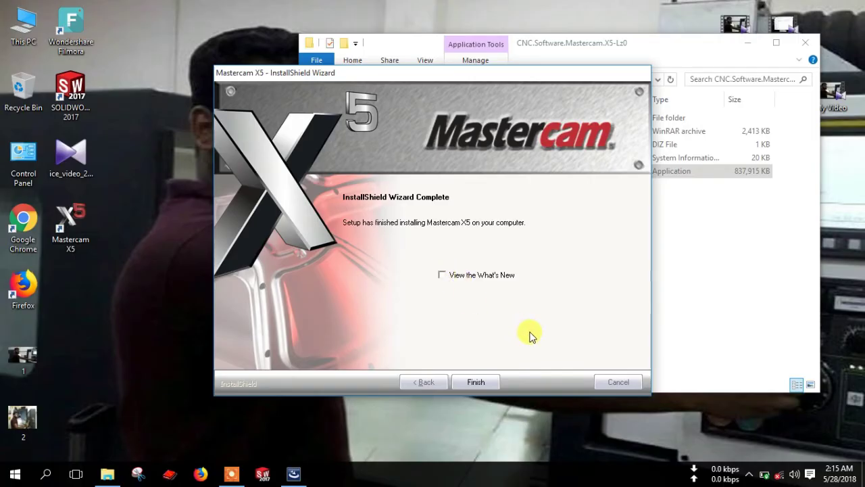
pyautogui.click(477, 382)
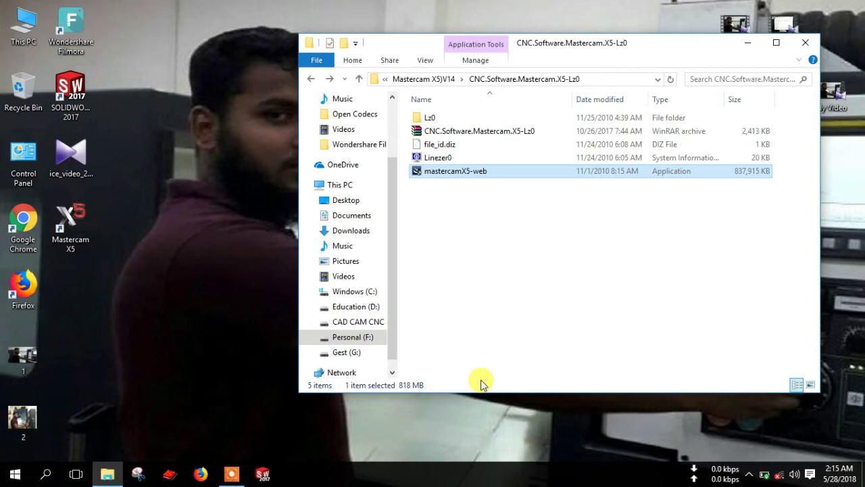
# Copy the Mastercam application from the Lz0 subfolder, then go to the Windows (C:) drive
pyautogui.doubleClick(433, 118)
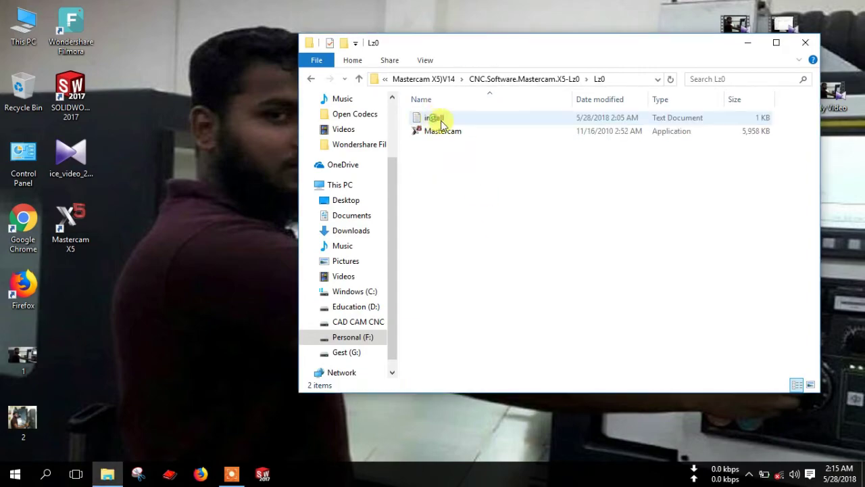
pyautogui.click(443, 135)
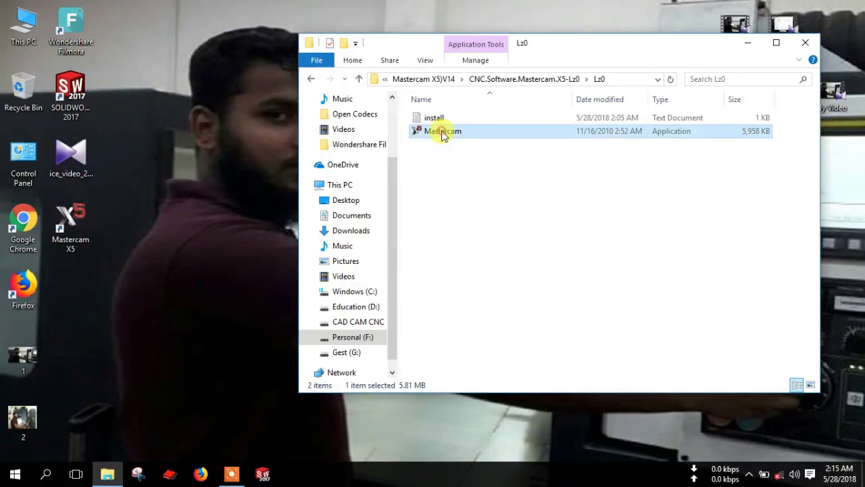
pyautogui.rightClick(442, 135)
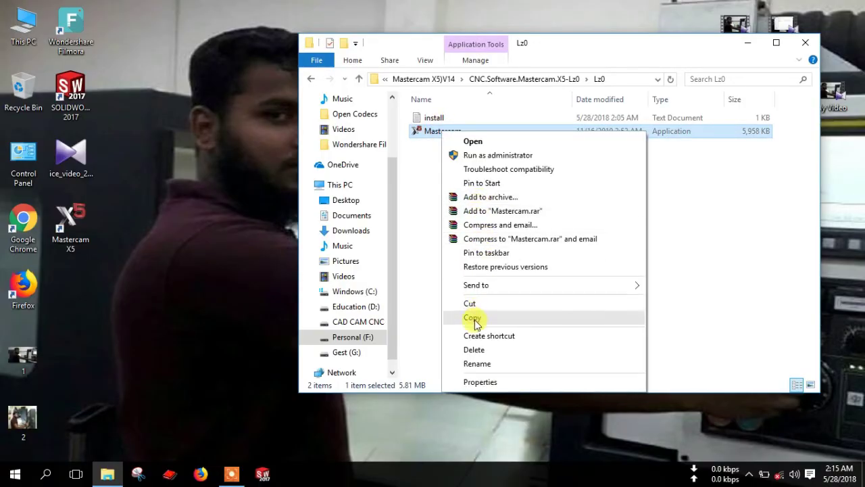
pyautogui.click(474, 318)
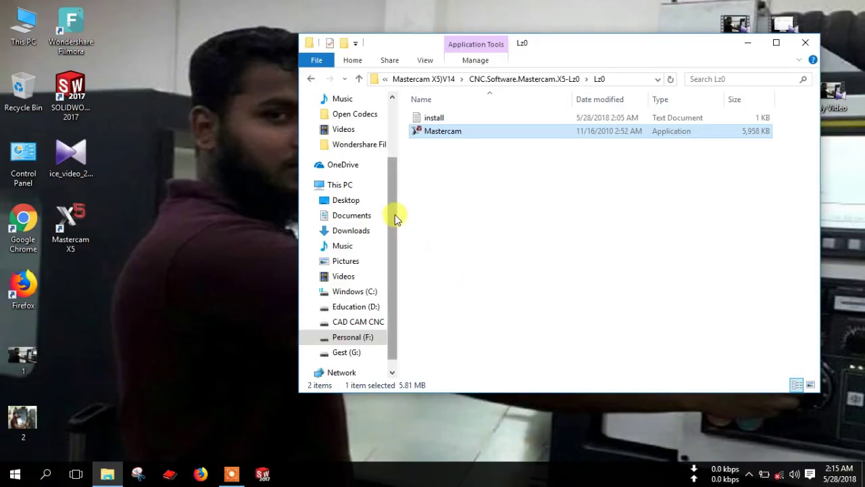
pyautogui.click(352, 292)
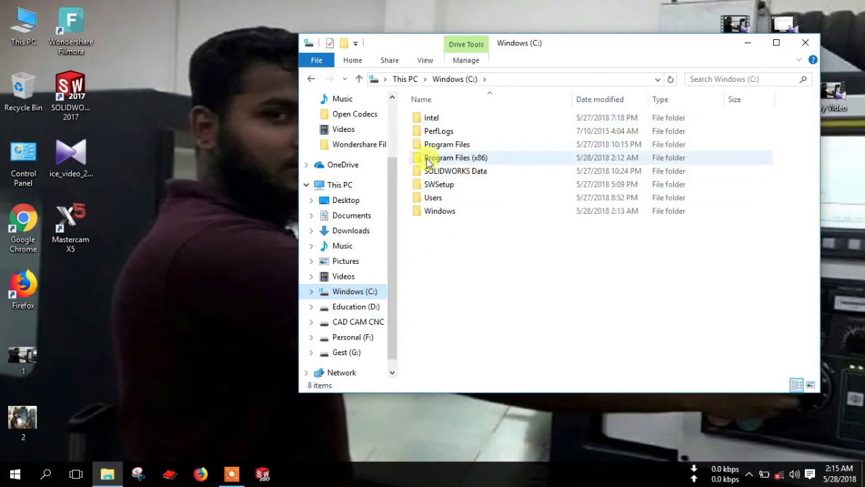
# Paste the copied Mastercam.exe into Program Files (x86)\mcamx5, replacing the original, then close Explorer
pyautogui.click(476, 162)
pyautogui.doubleClick(477, 162)
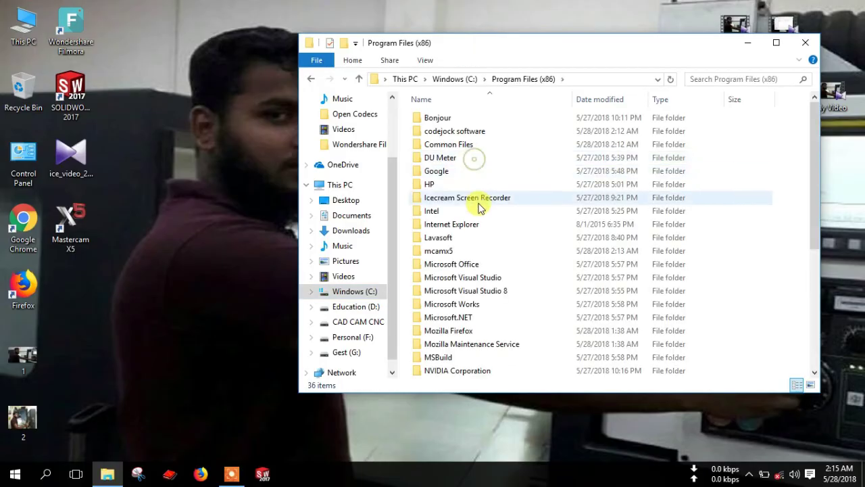
pyautogui.doubleClick(445, 253)
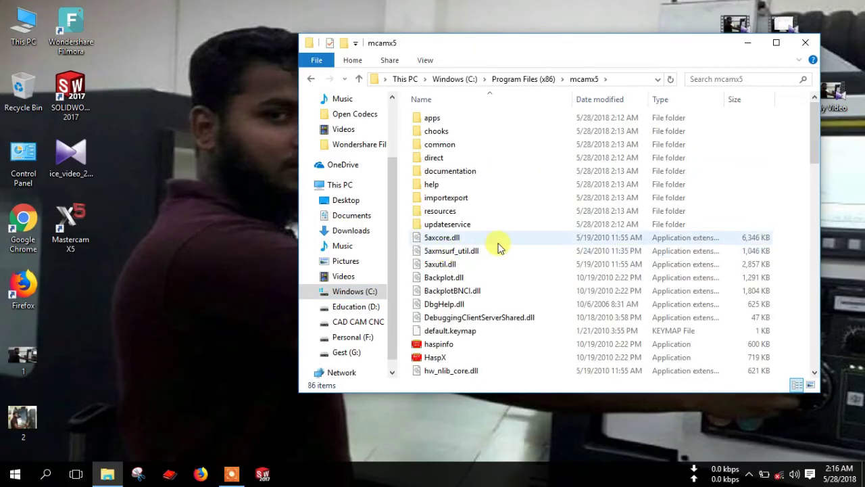
pyautogui.rightClick(788, 166)
pyautogui.click(760, 254)
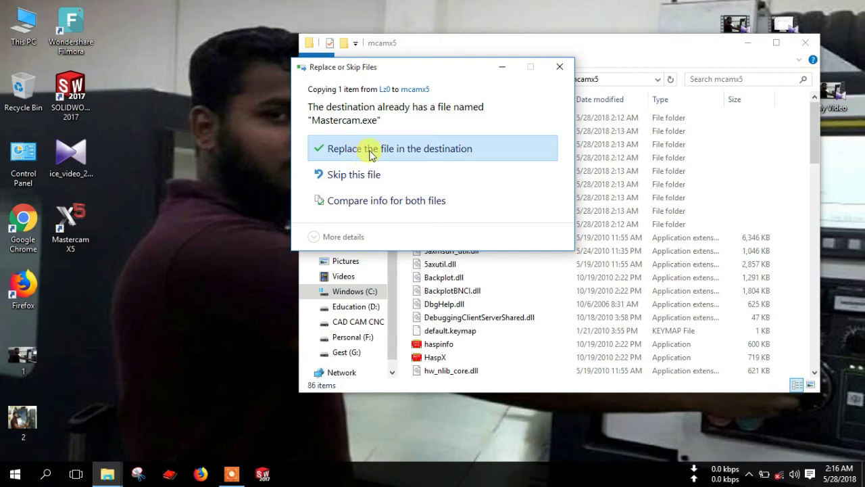
pyautogui.click(379, 155)
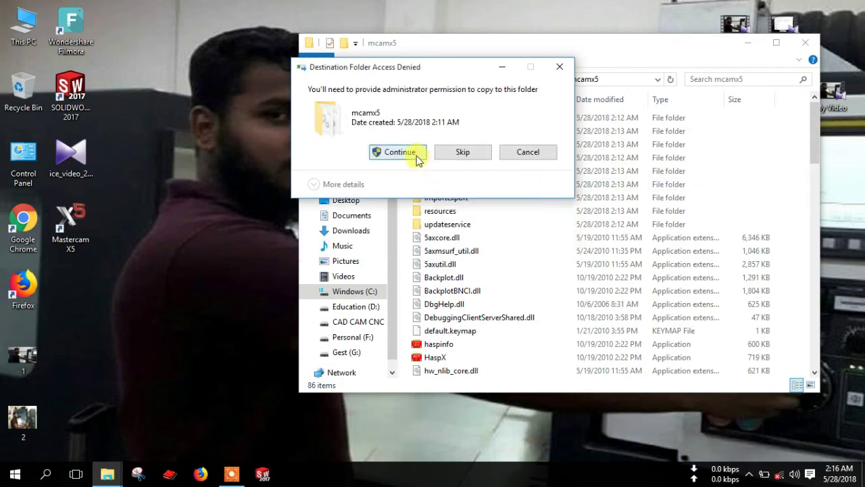
pyautogui.click(413, 154)
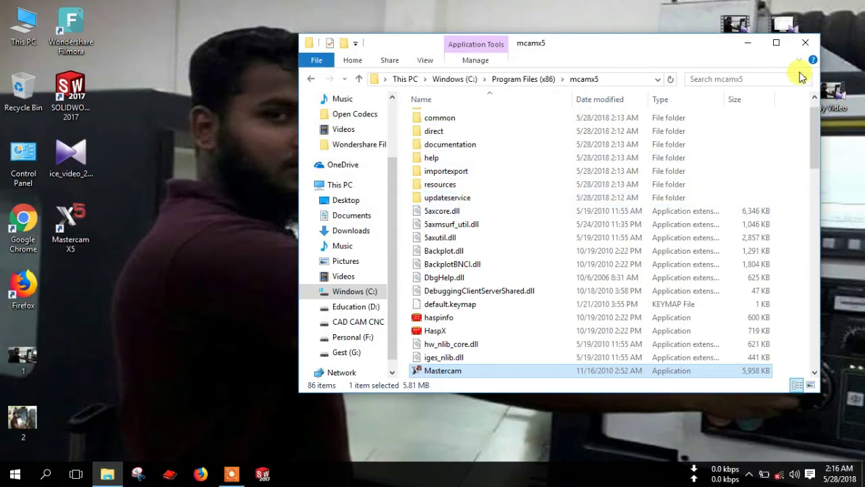
pyautogui.click(805, 42)
# Refresh the desktop a few times and launch Mastercam X5 from its desktop icon
pyautogui.rightClick(306, 56)
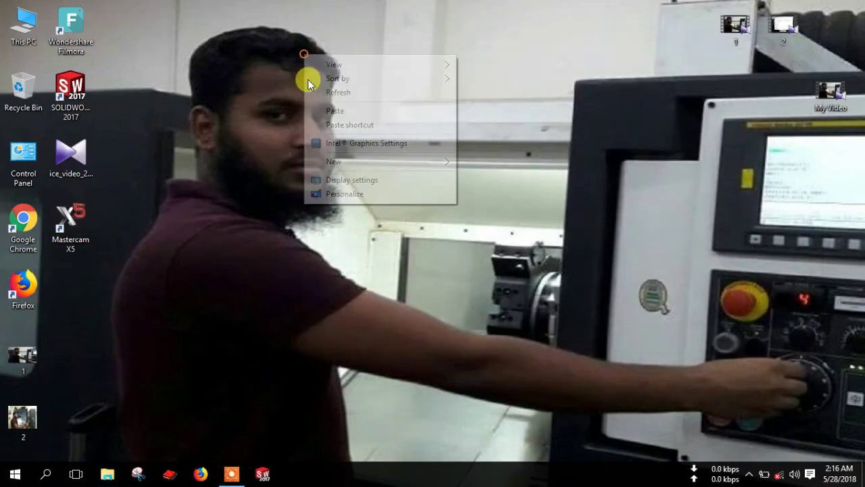
pyautogui.click(338, 93)
pyautogui.rightClick(332, 77)
pyautogui.click(353, 113)
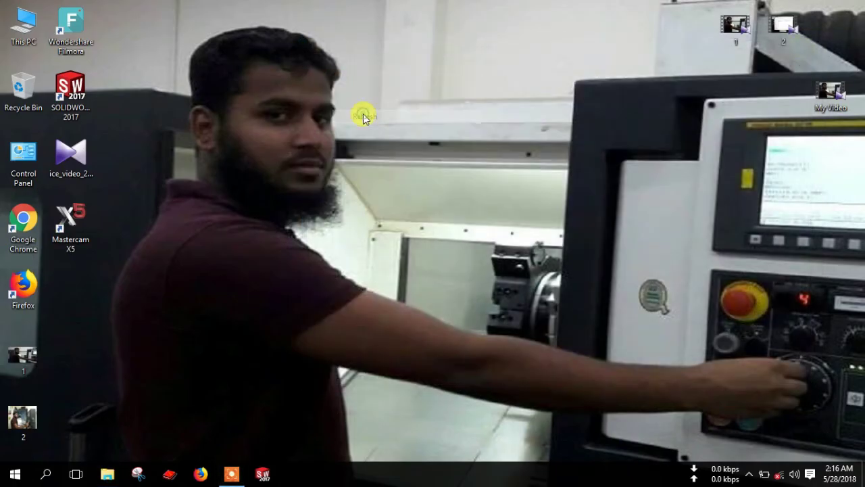
pyautogui.rightClick(203, 85)
pyautogui.click(226, 127)
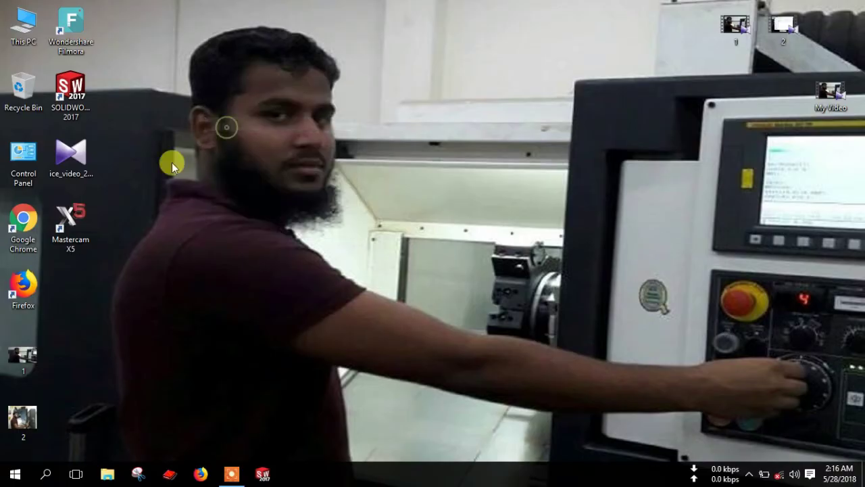
pyautogui.doubleClick(78, 230)
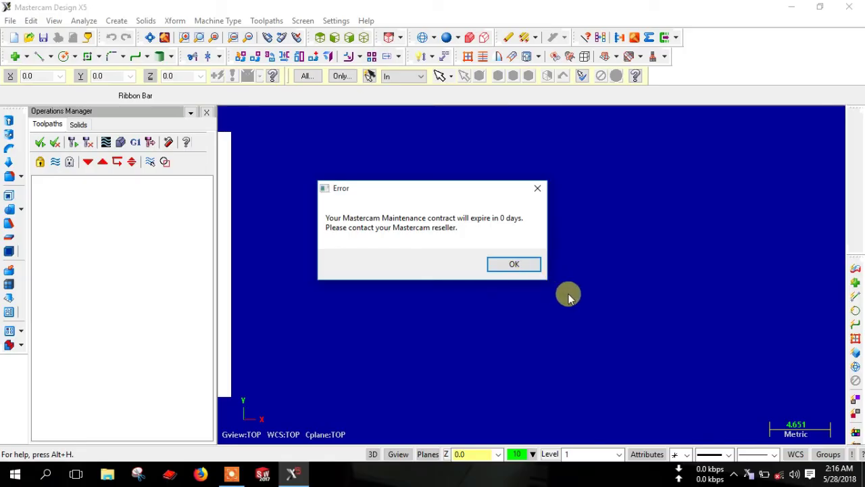
# Dismiss the contract error, decline the feedback program, close What's New, and start an Endpoint line
pyautogui.click(514, 265)
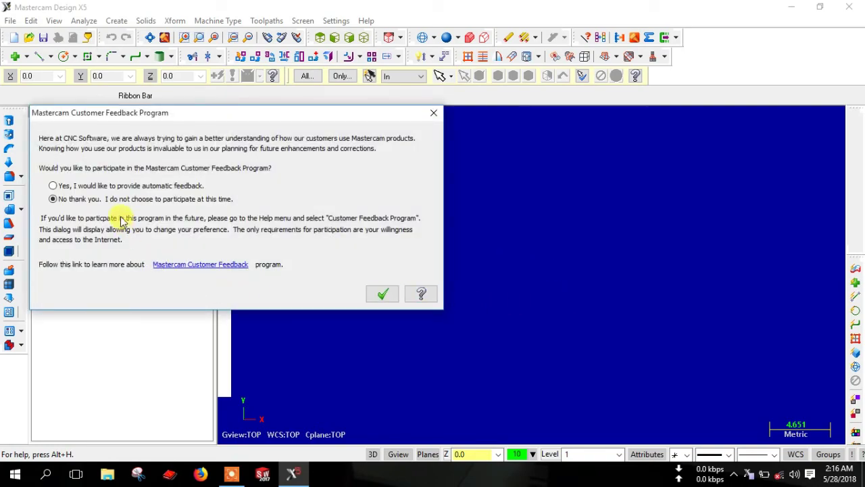
pyautogui.click(374, 295)
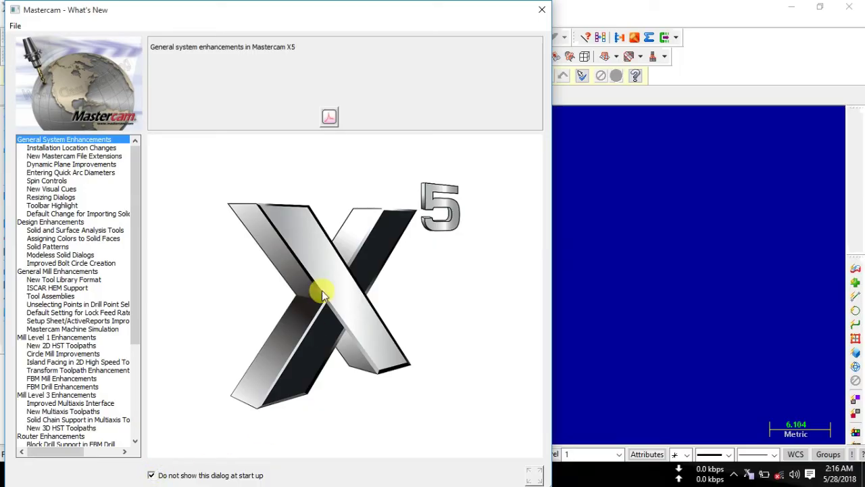
pyautogui.click(544, 11)
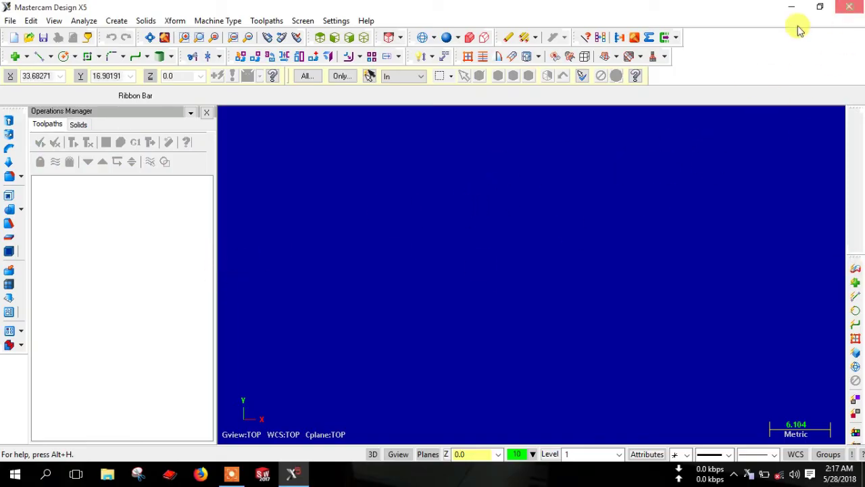
pyautogui.click(850, 7)
pyautogui.click(439, 267)
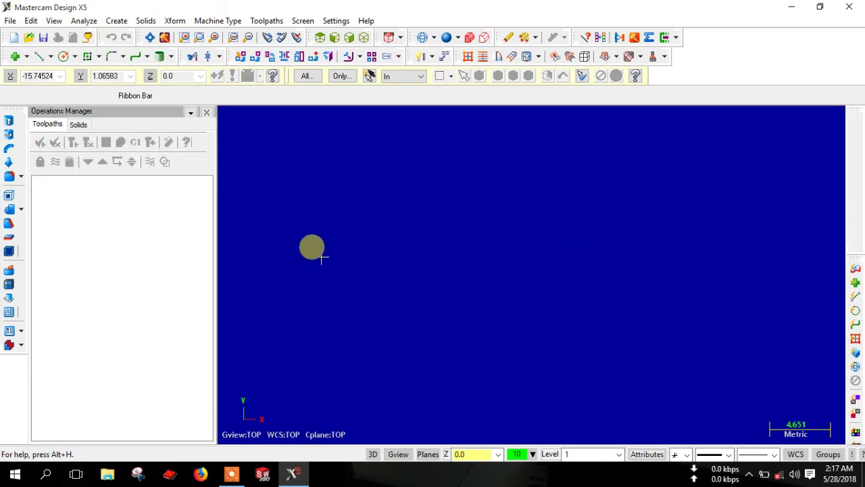
pyautogui.click(39, 56)
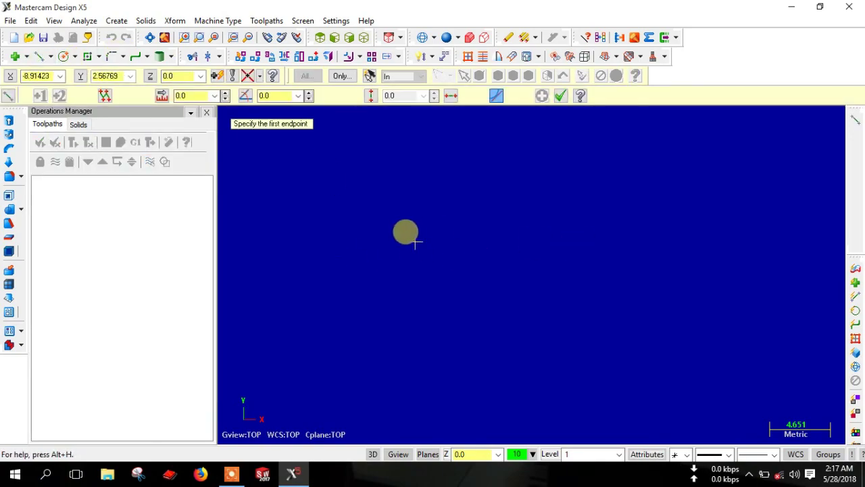